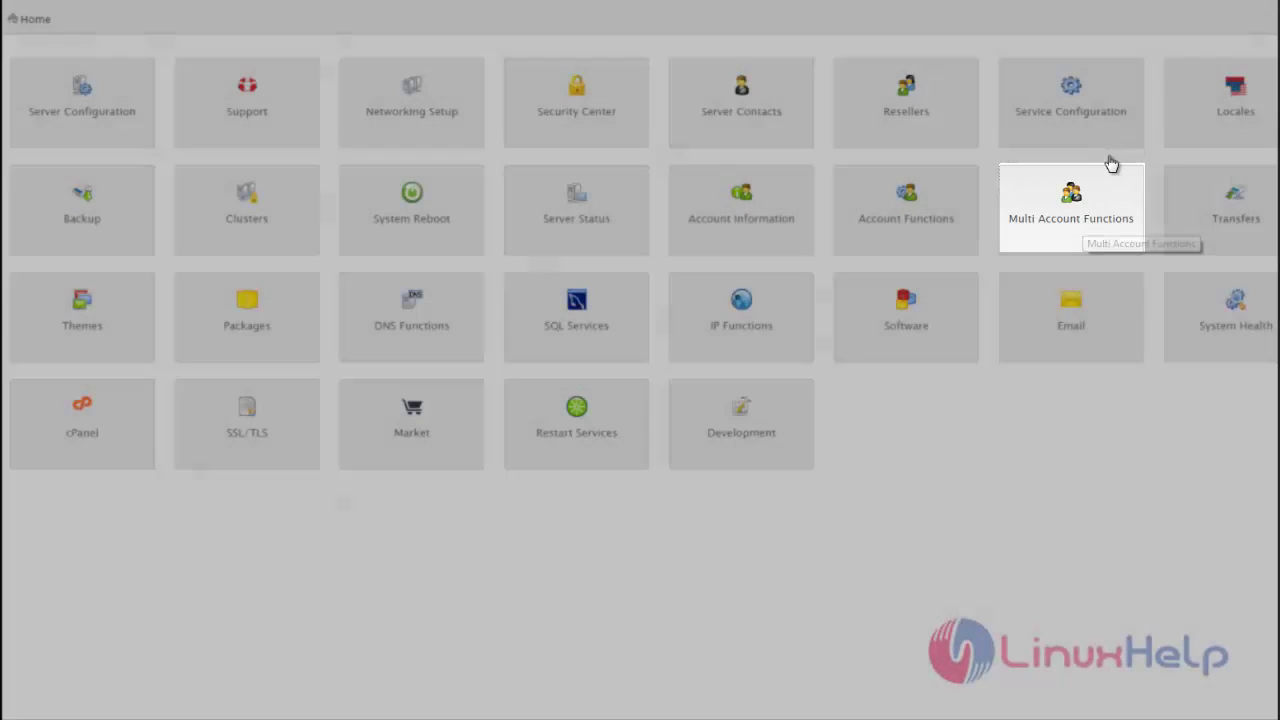
Open Multi Account Functions from the WHM home page.
{"action": "left_click", "coordinate": [1112, 166]}
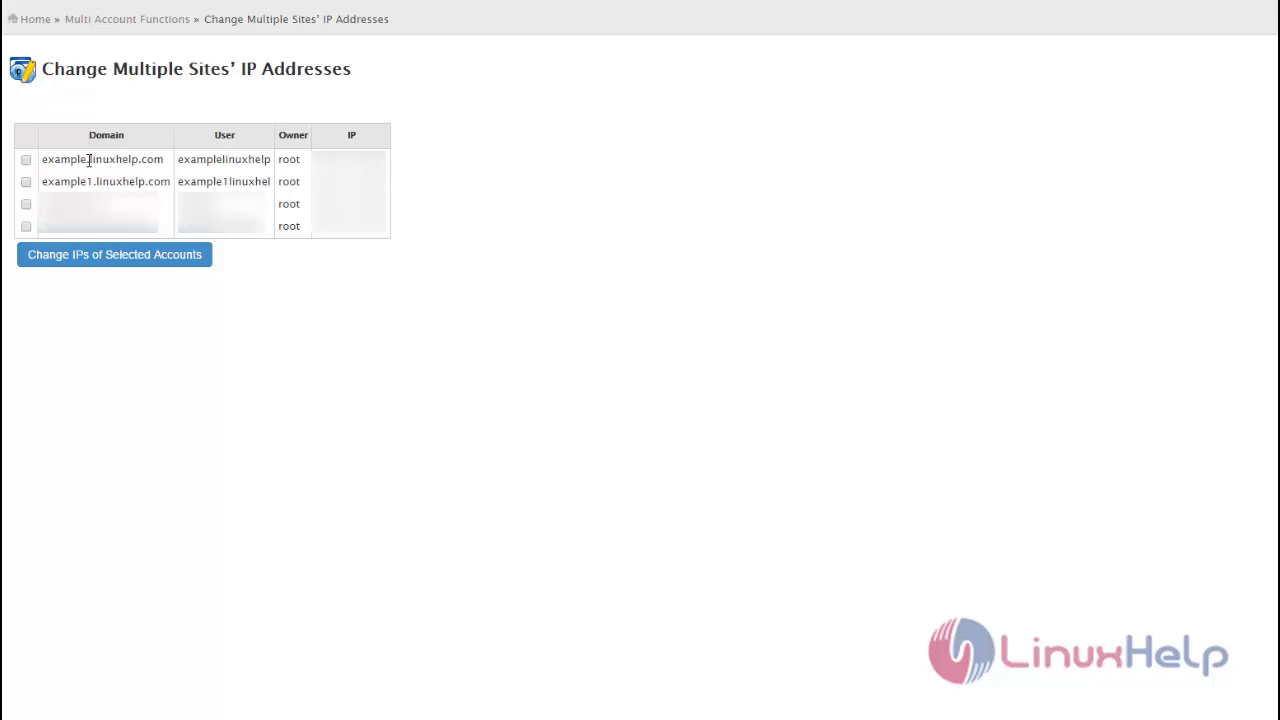
Assign example.linuxhelp.com a new IP address from the available list and apply it.
{"action": "left_click", "coordinate": [26, 161]}
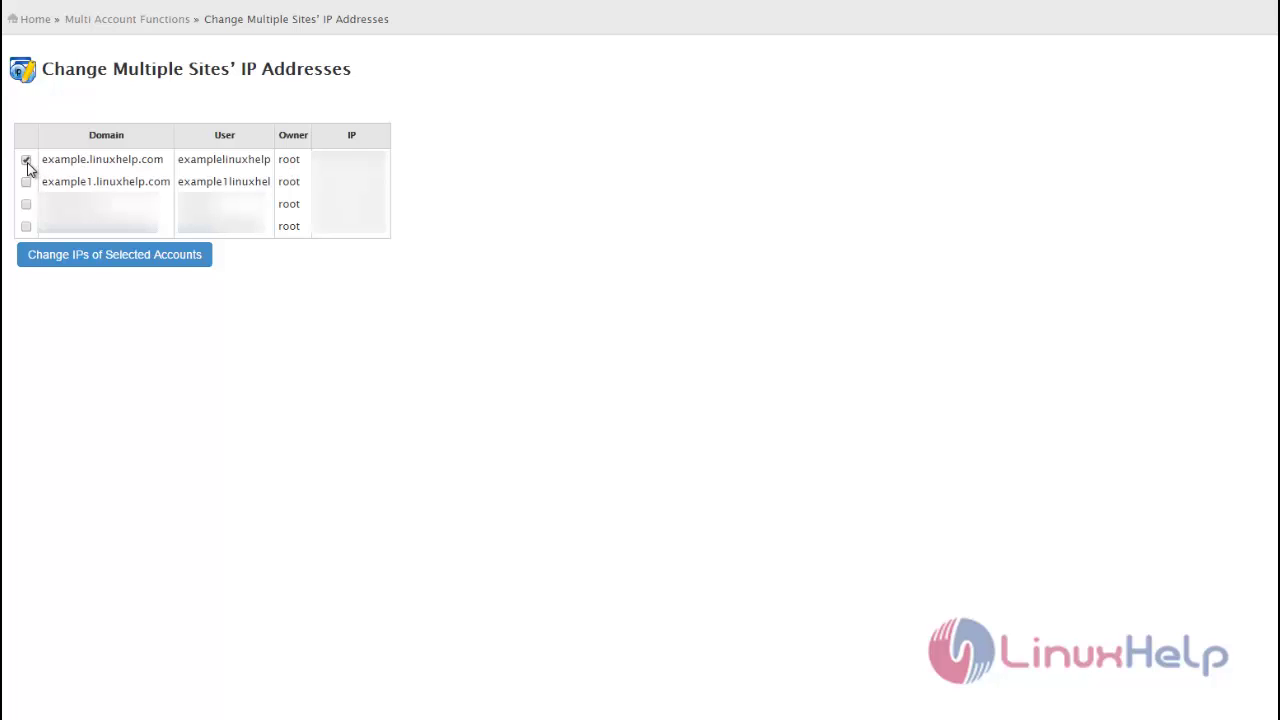
{"action": "left_click", "coordinate": [110, 258]}
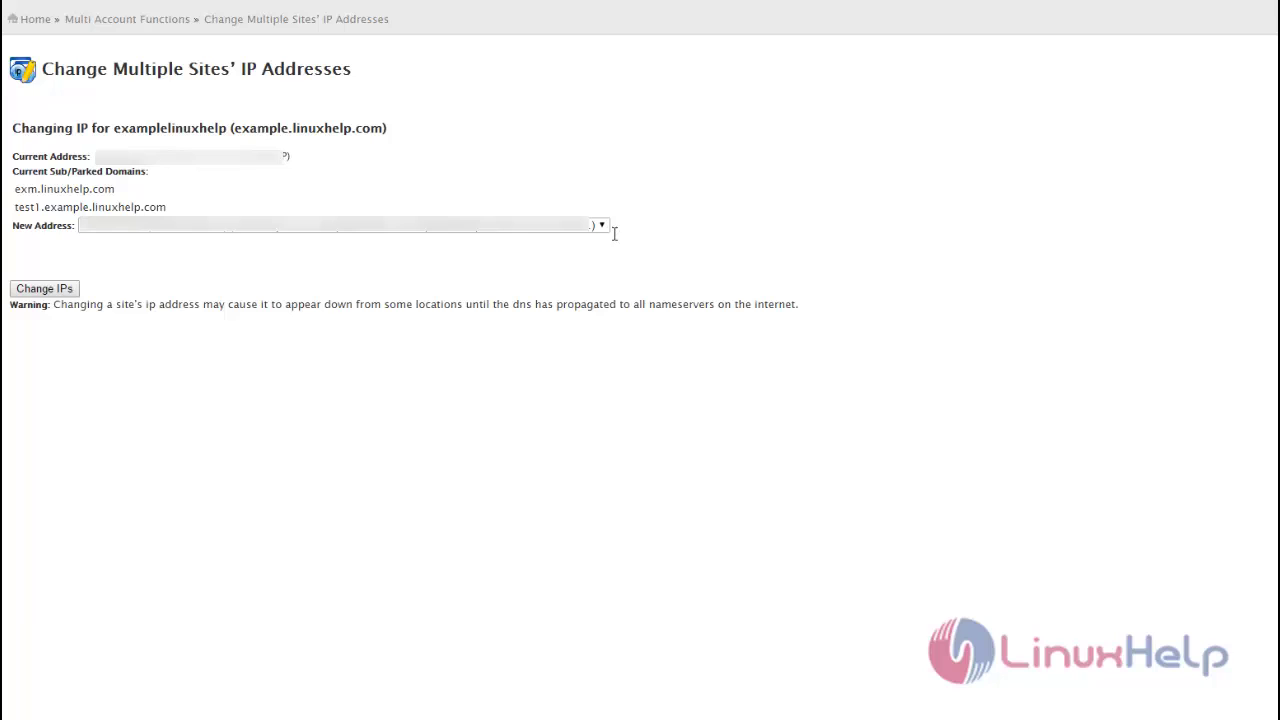
{"action": "left_click", "coordinate": [601, 227]}
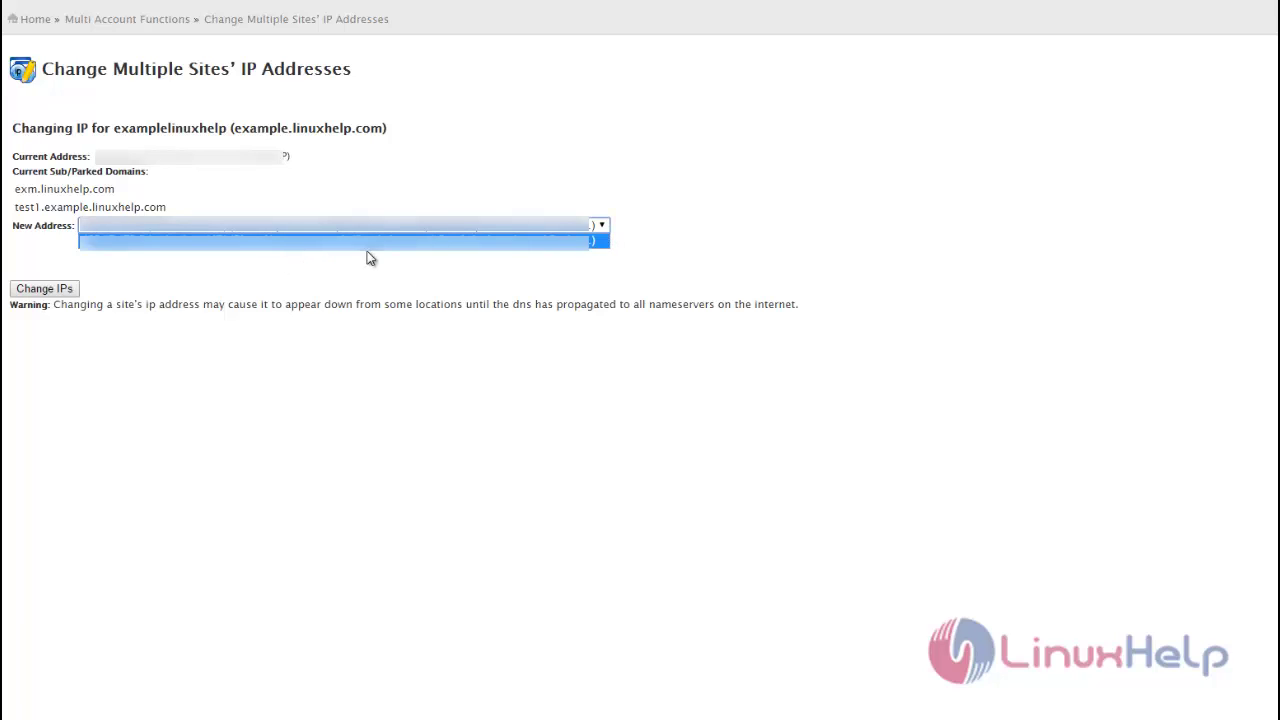
{"action": "left_click", "coordinate": [404, 256]}
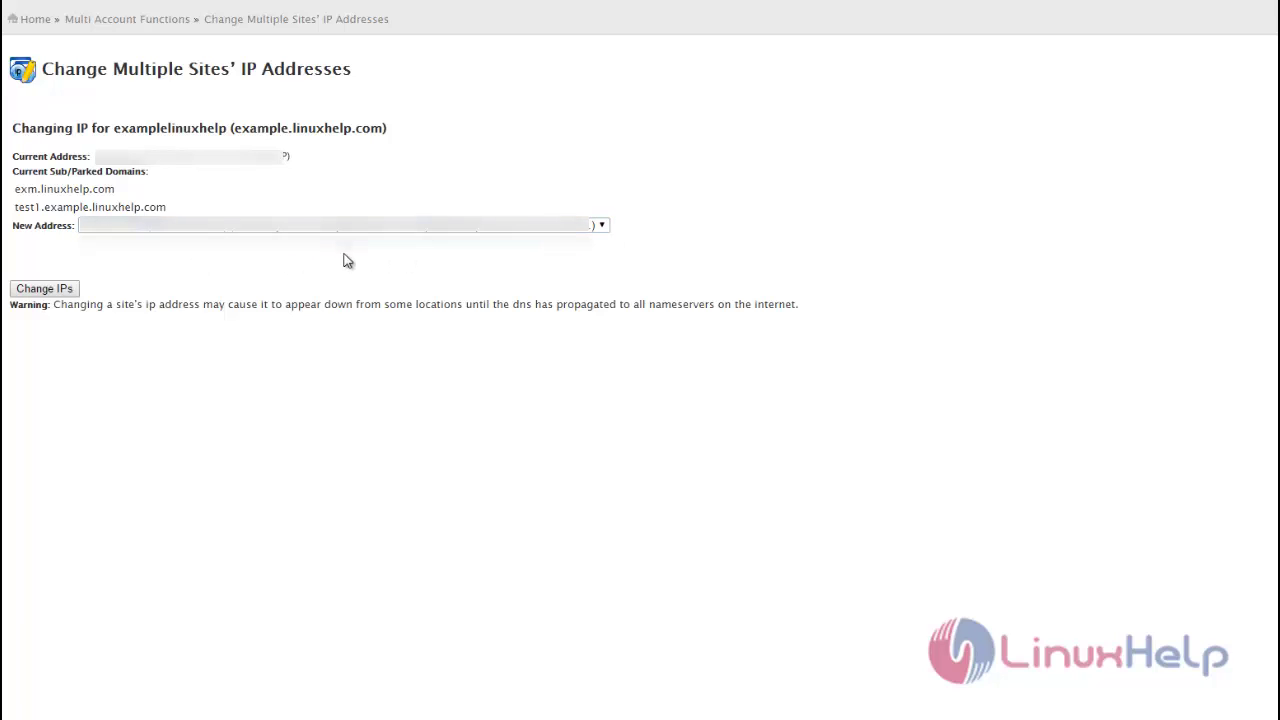
{"action": "left_click", "coordinate": [44, 289]}
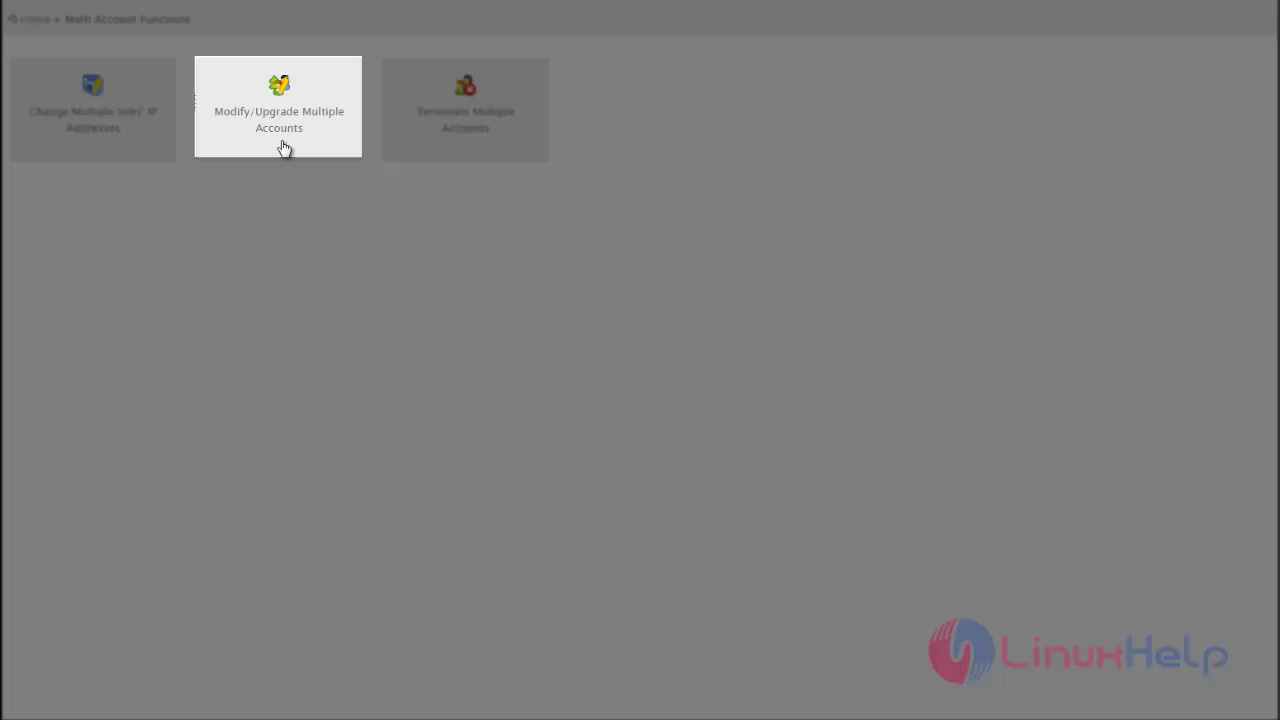
Open Modify/Upgrade Multiple Accounts, deselect example.linuxhelp.com, and search users for 'example'.
{"action": "left_click", "coordinate": [284, 147]}
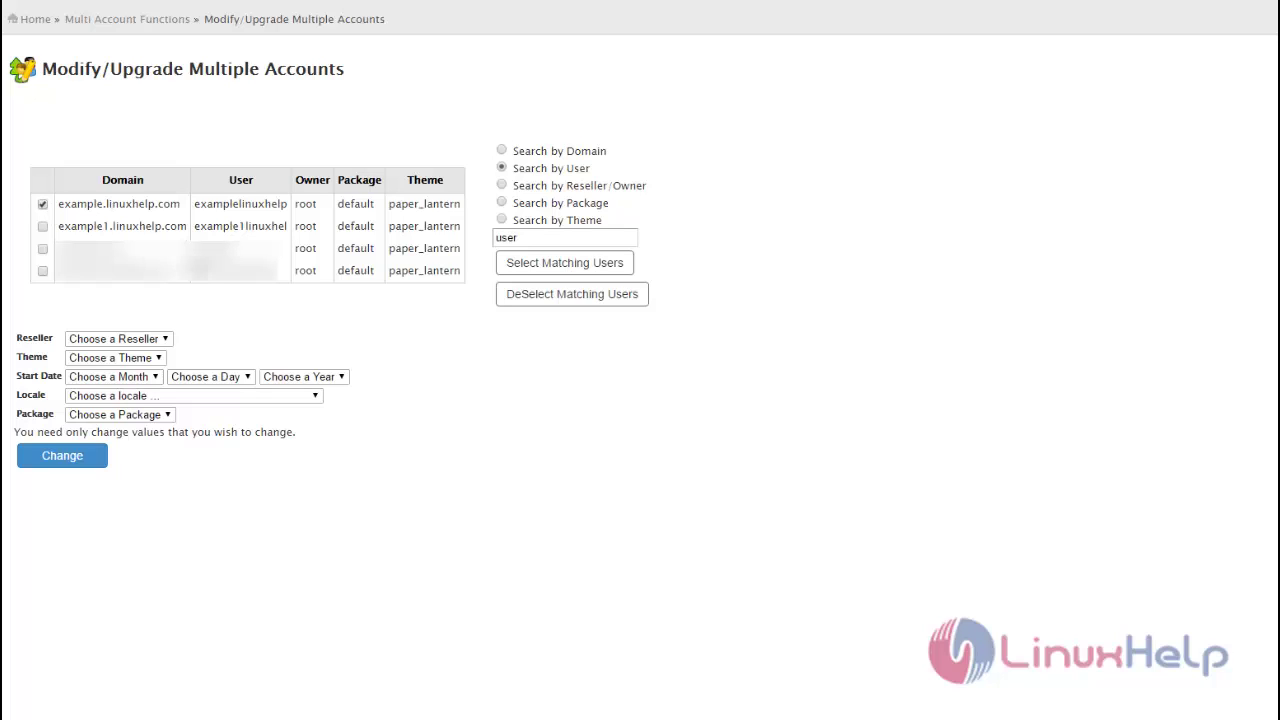
{"action": "left_click", "coordinate": [42, 204]}
{"action": "left_click", "coordinate": [570, 240]}
{"action": "type", "text": "example"}
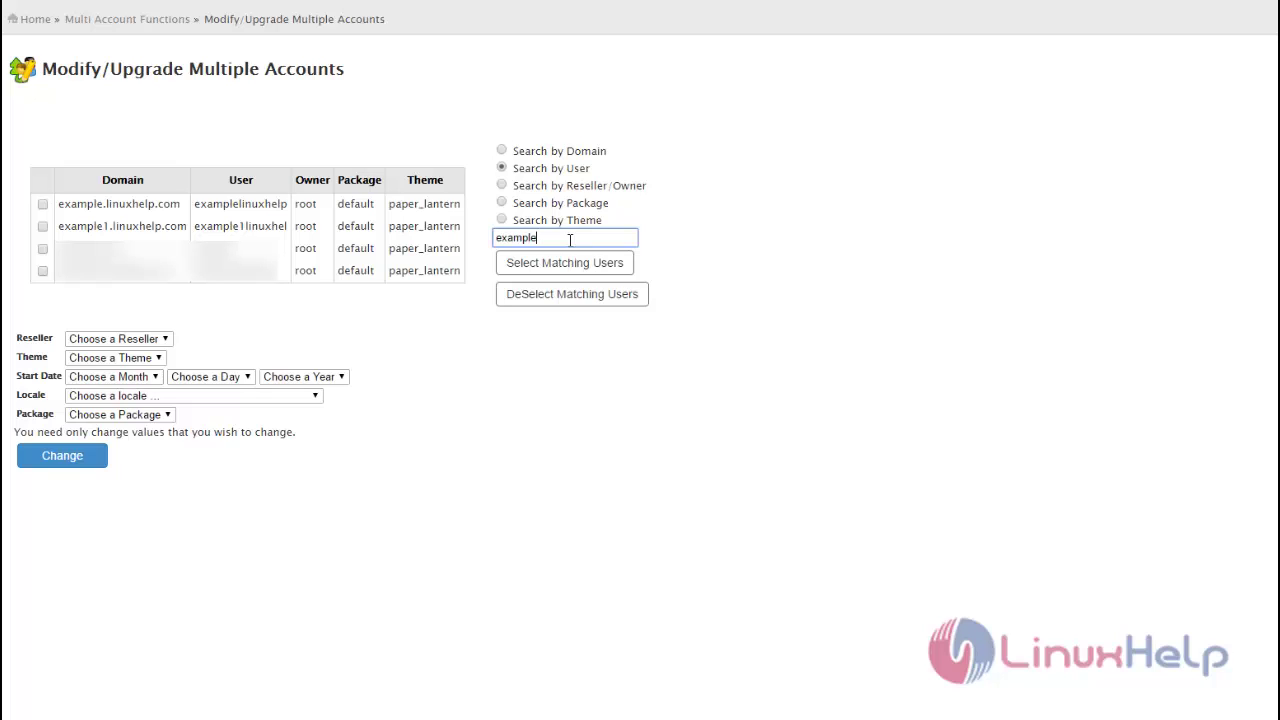
Select the accounts matching 'example', set their theme to paper_lantern, and apply.
{"action": "left_click", "coordinate": [597, 263]}
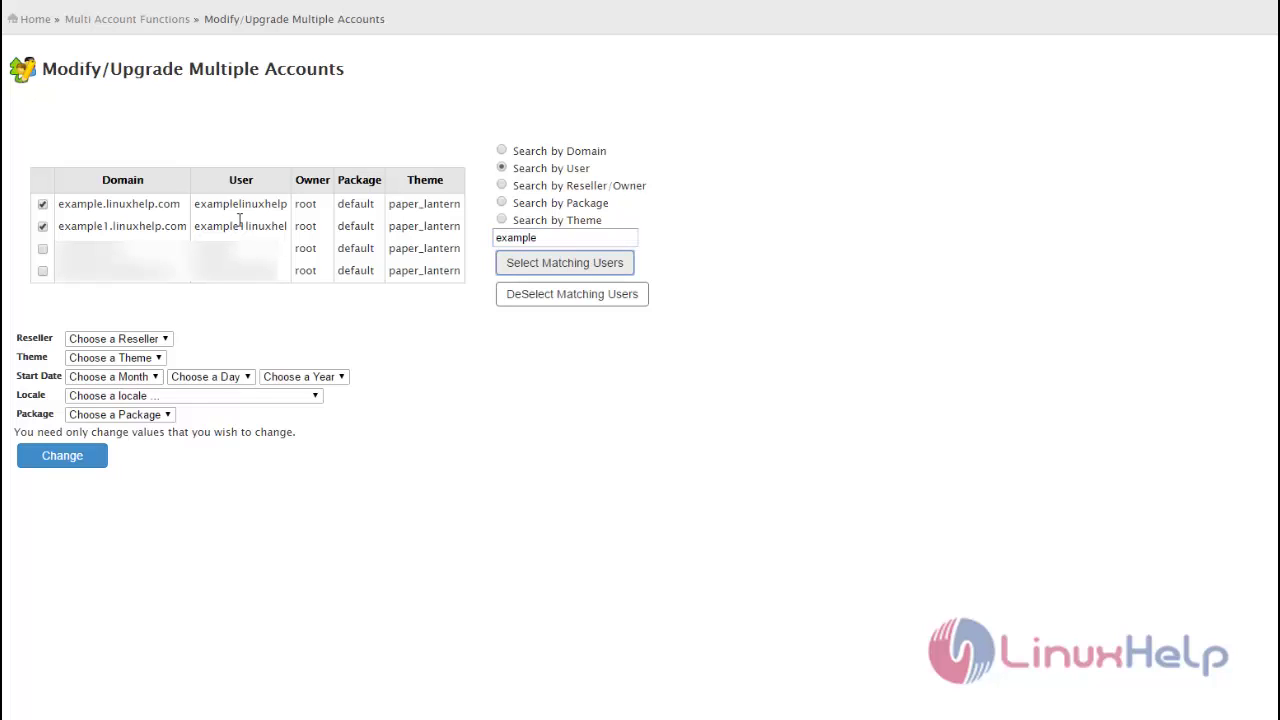
{"action": "left_click", "coordinate": [411, 322]}
{"action": "left_click", "coordinate": [166, 340]}
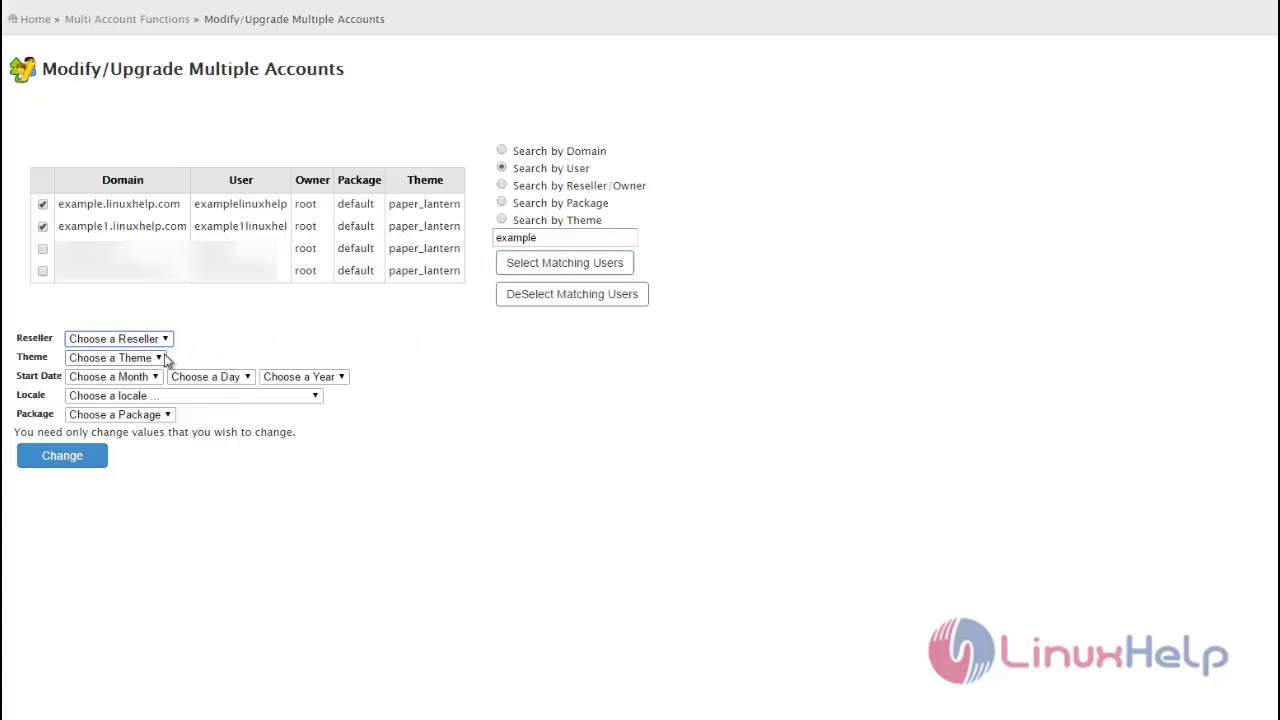
{"action": "left_click", "coordinate": [160, 358]}
{"action": "left_click", "coordinate": [112, 387]}
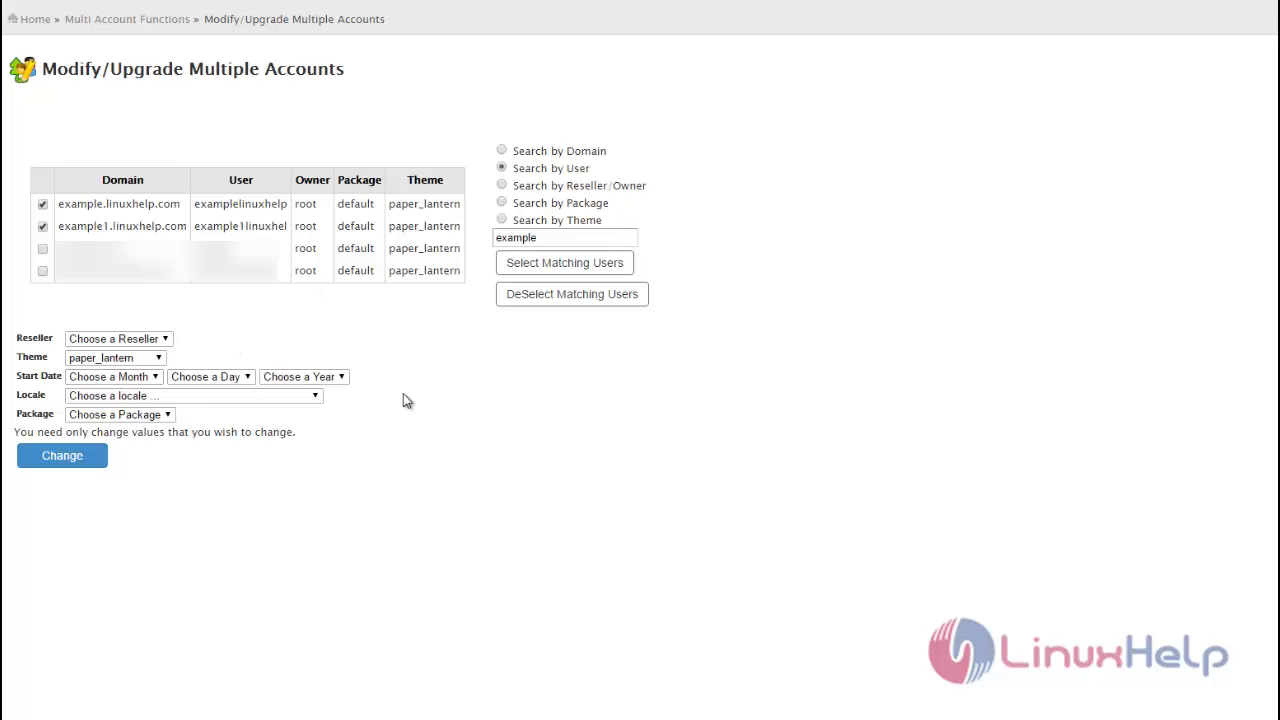
{"action": "left_click", "coordinate": [313, 399]}
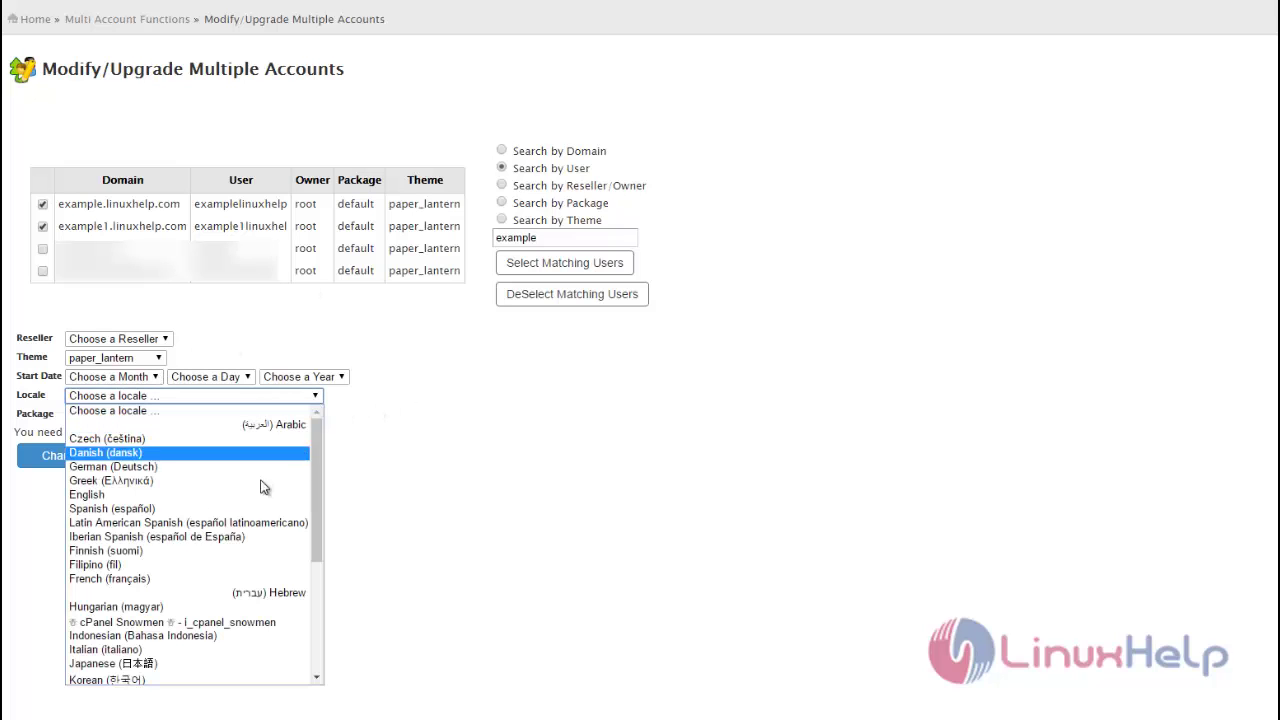
{"action": "left_click", "coordinate": [425, 427]}
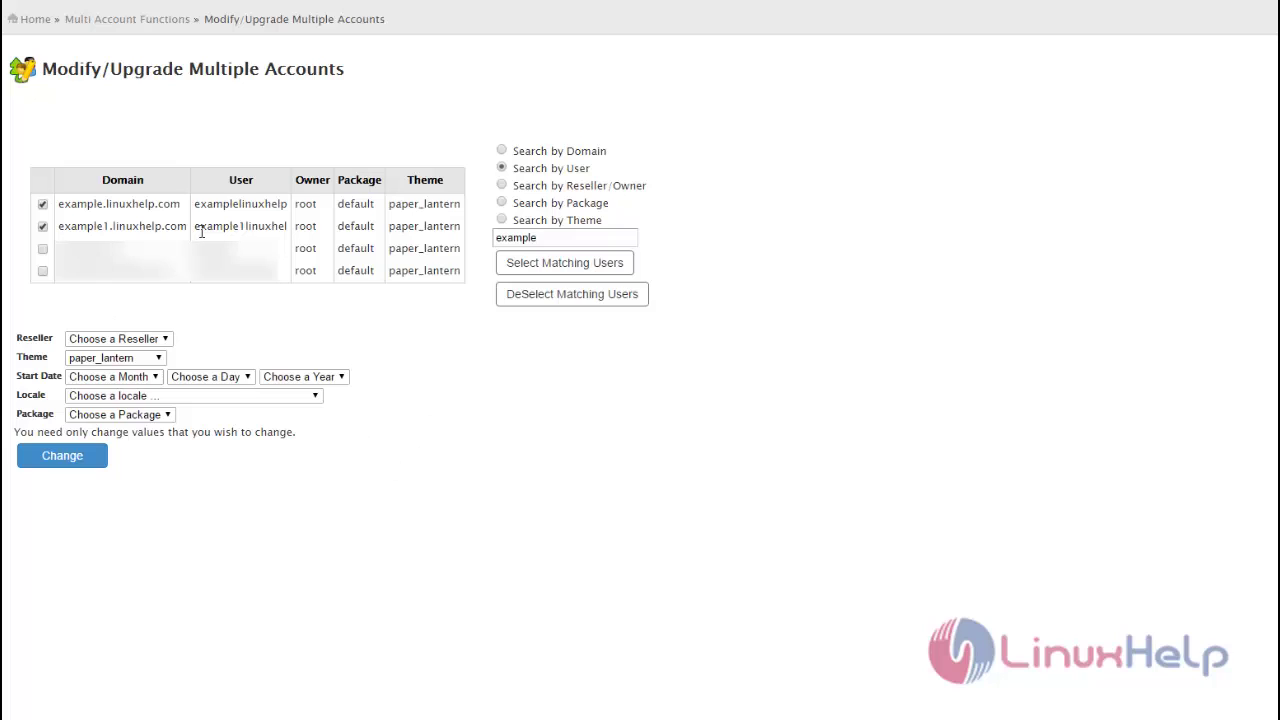
{"action": "left_click", "coordinate": [70, 456]}
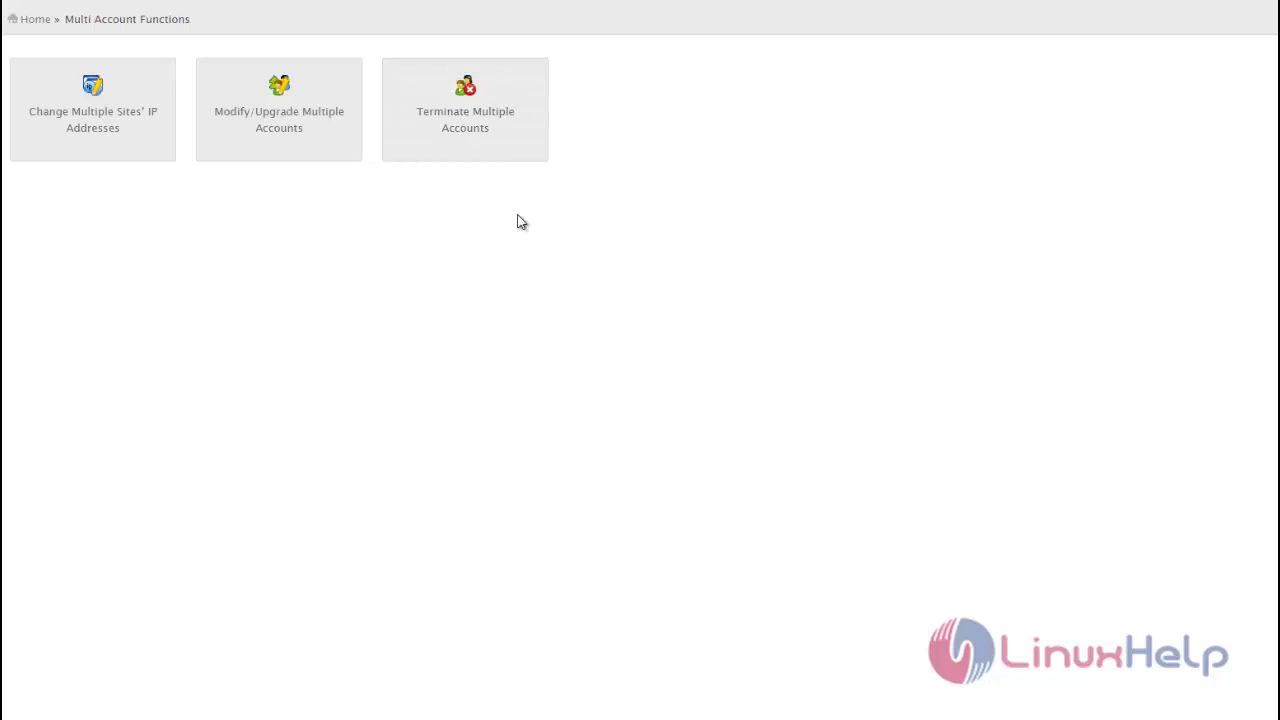
Check example.linuxhelp.com and example1.linuxhelp.com for termination and attempt to destroy them.
{"action": "left_click", "coordinate": [483, 134]}
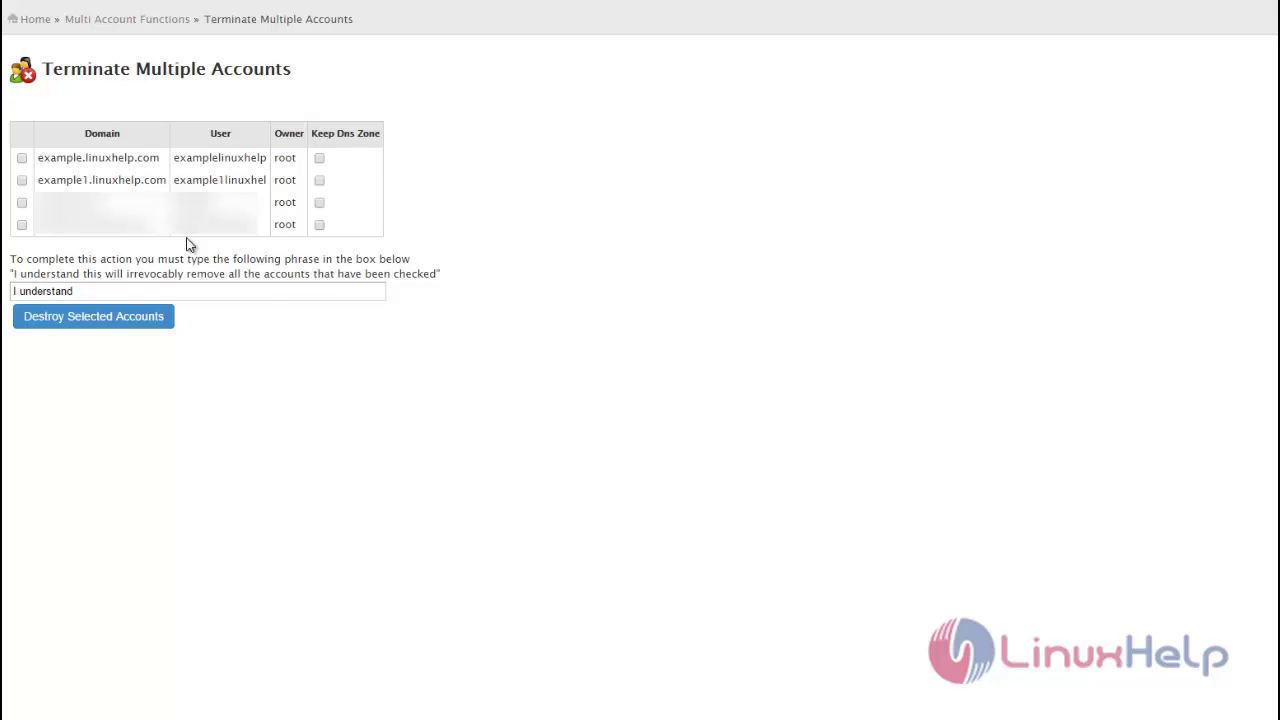
{"action": "left_click", "coordinate": [22, 158]}
{"action": "left_click", "coordinate": [22, 180]}
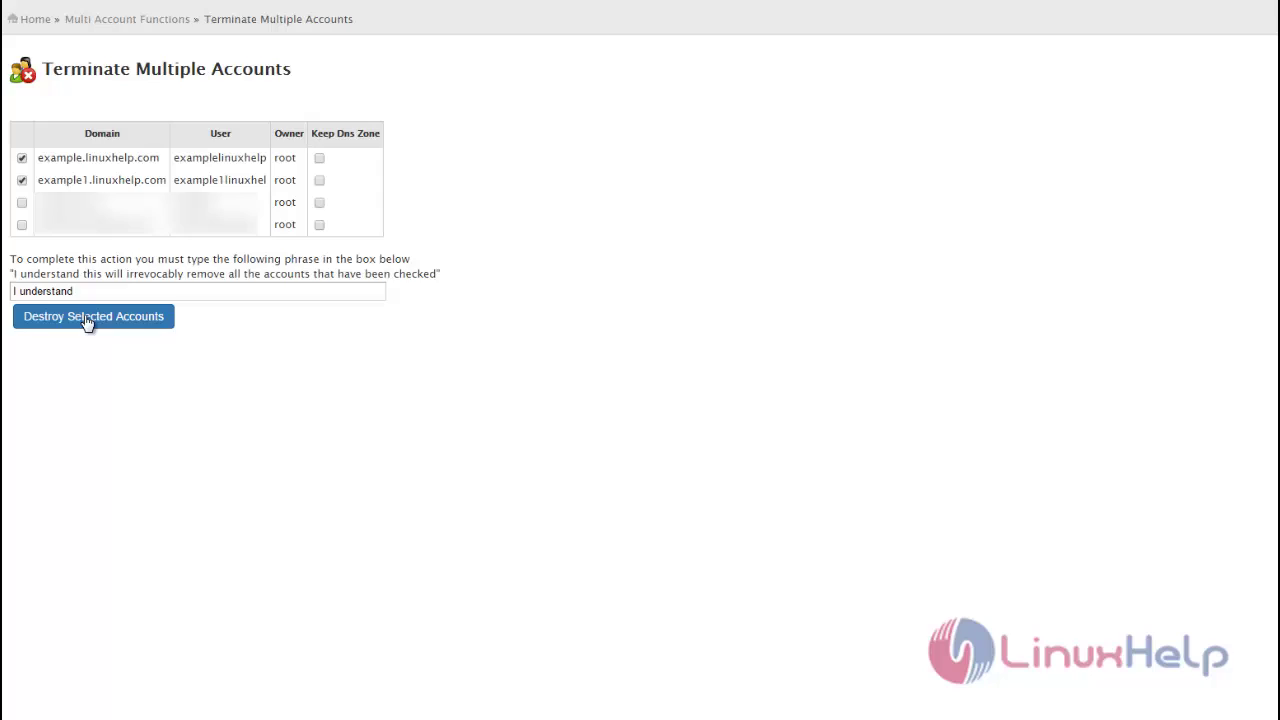
{"action": "left_click", "coordinate": [87, 318]}
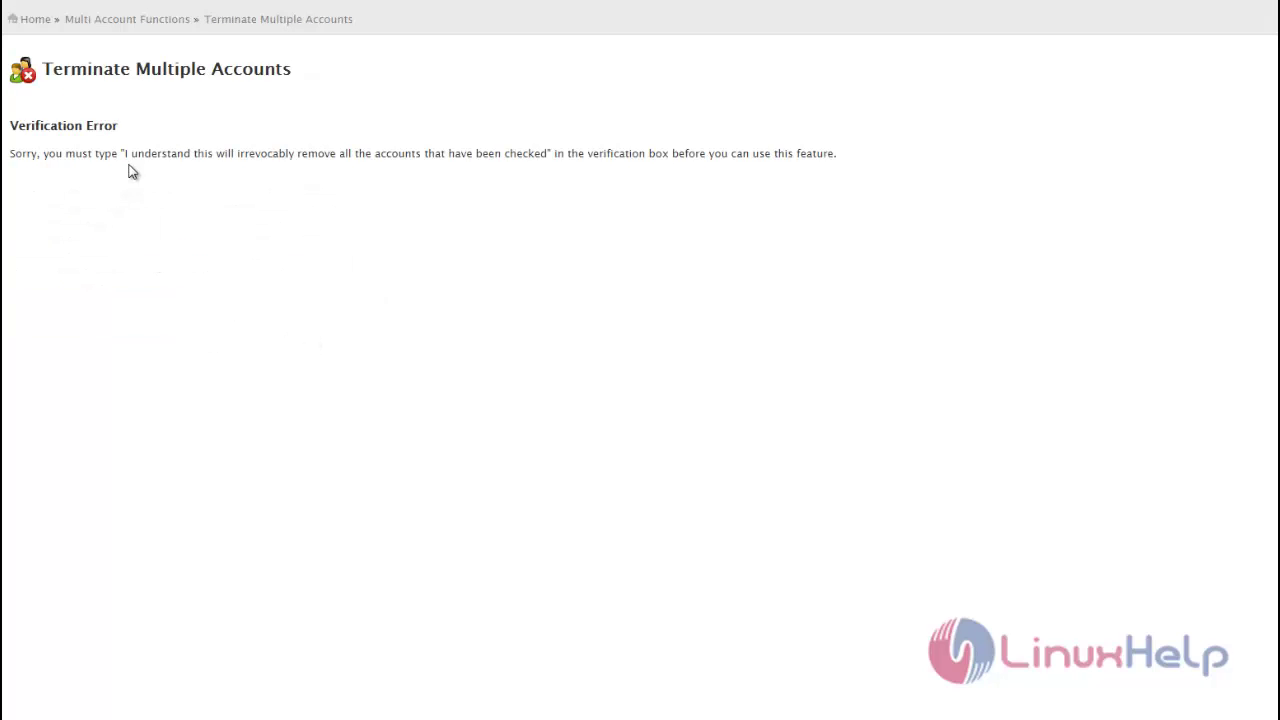
Copy the required confirmation phrase and go back to the Terminate Multiple Accounts form.
{"action": "left_click_drag", "start_coordinate": [123, 153], "coordinate": [556, 170]}
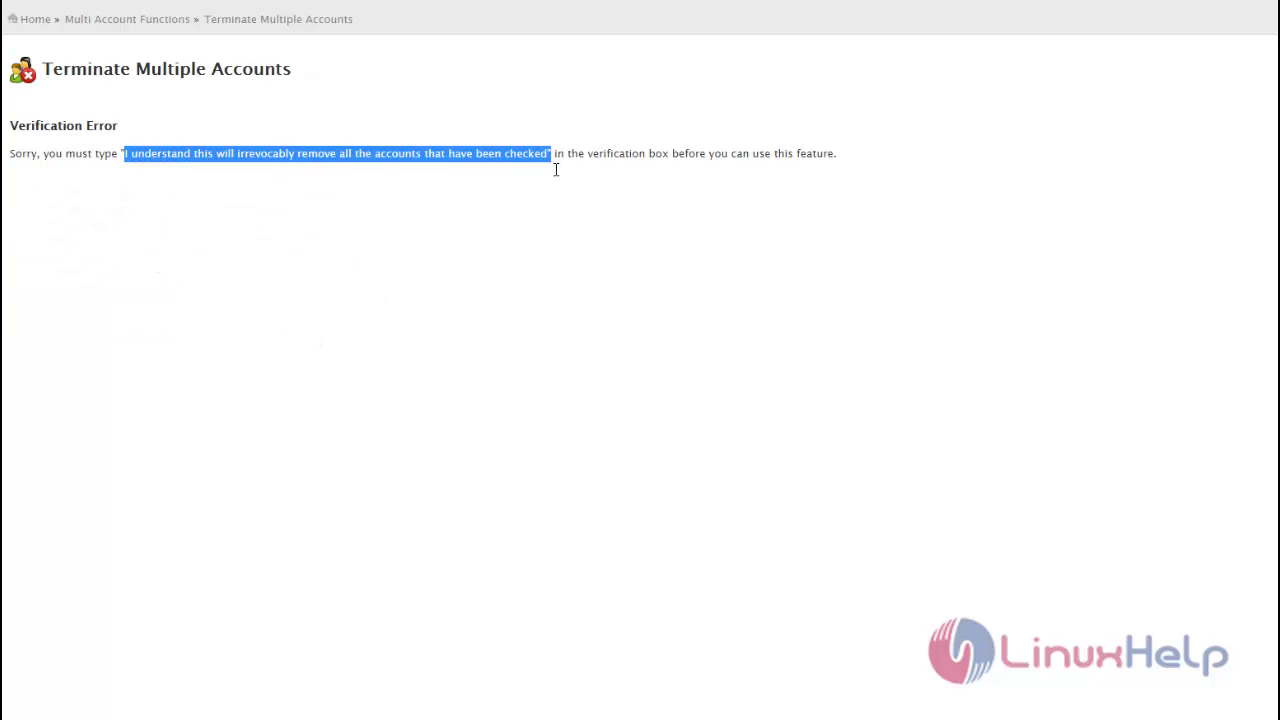
{"action": "left_click", "coordinate": [471, 314]}
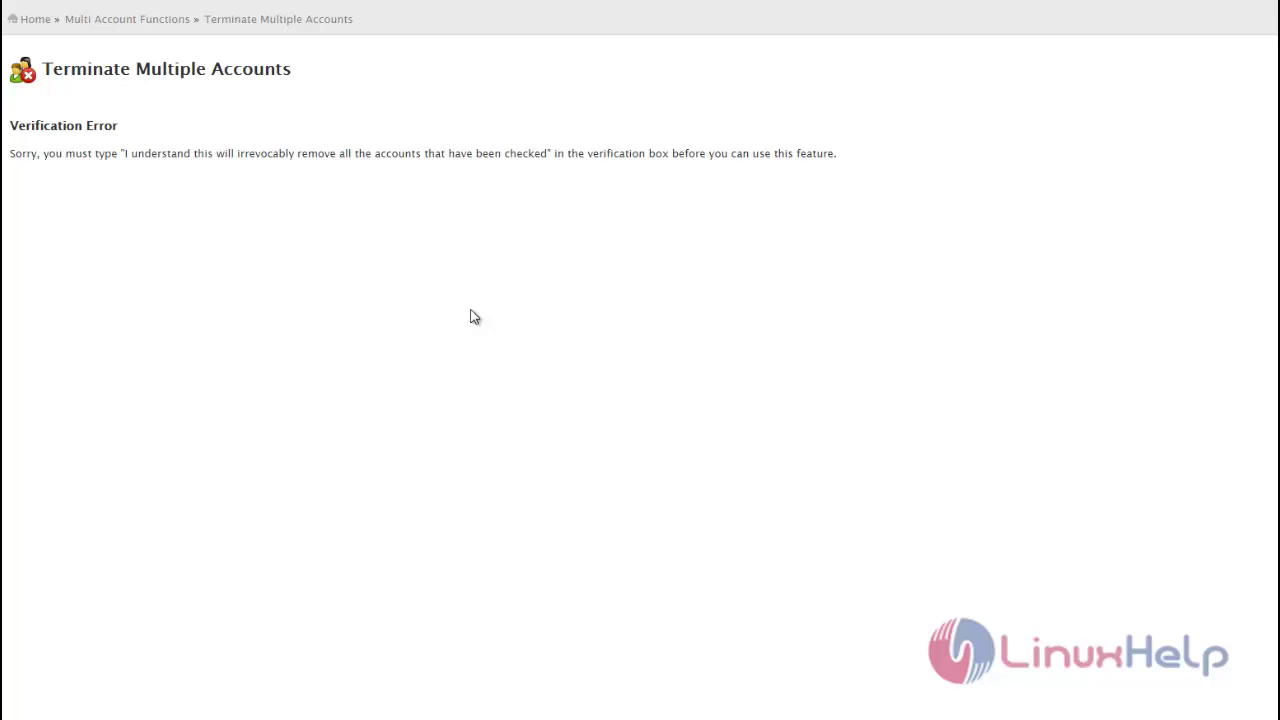
{"action": "left_click", "coordinate": [294, 20]}
{"action": "type", "text": "I understand this will i"}
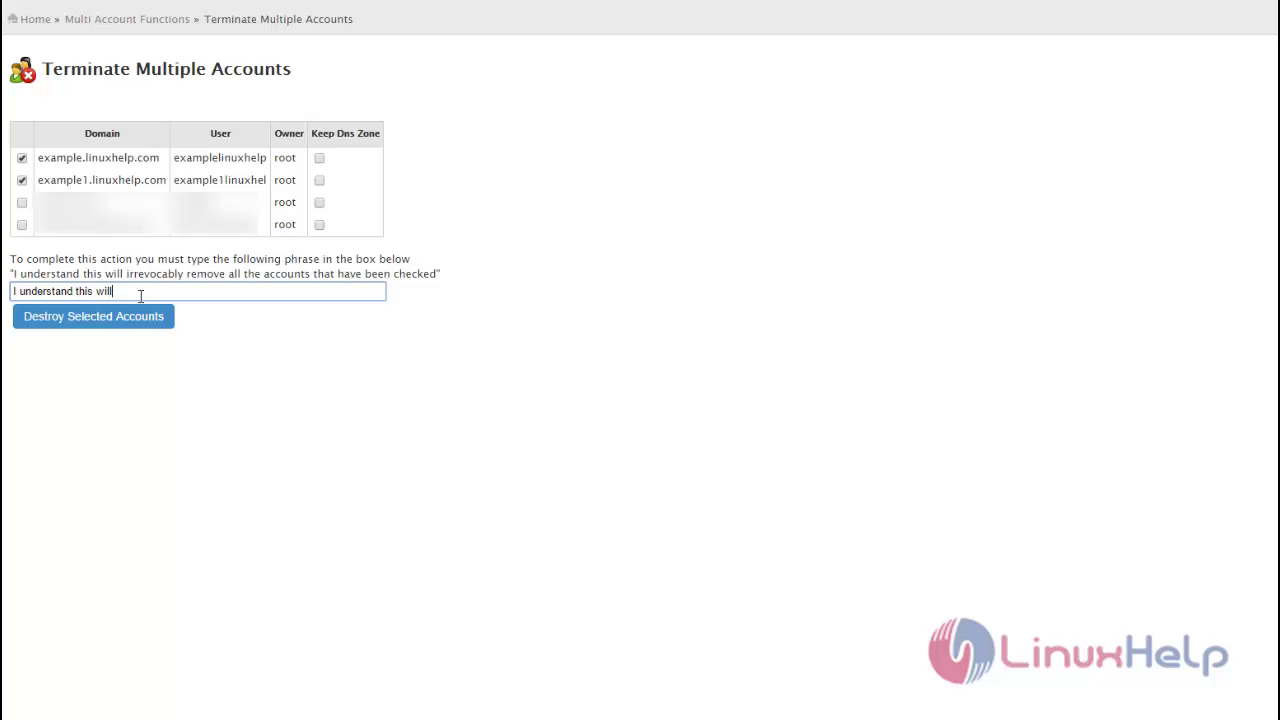
Complete the phrase ending 'revocably remove all the accounts that have been checked' and review the removal log.
{"action": "type", "text": "revocably remove all the accounts that have been checked"}
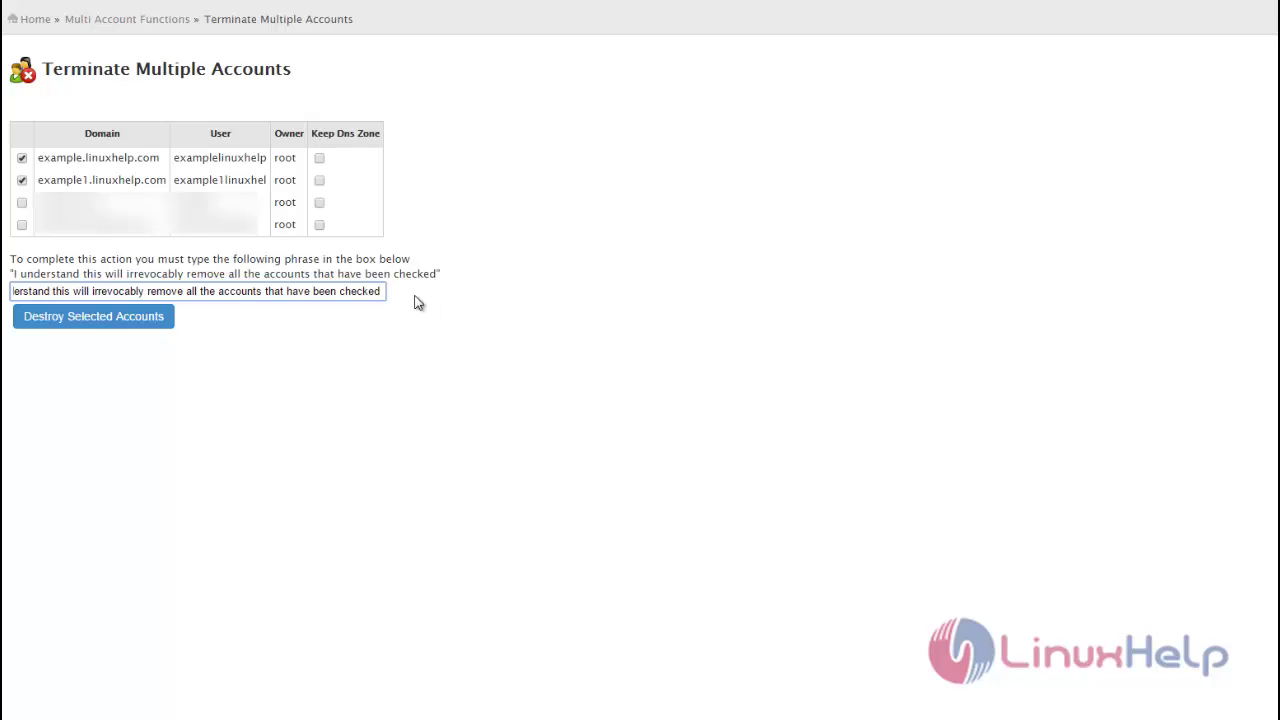
{"action": "left_click", "coordinate": [245, 385]}
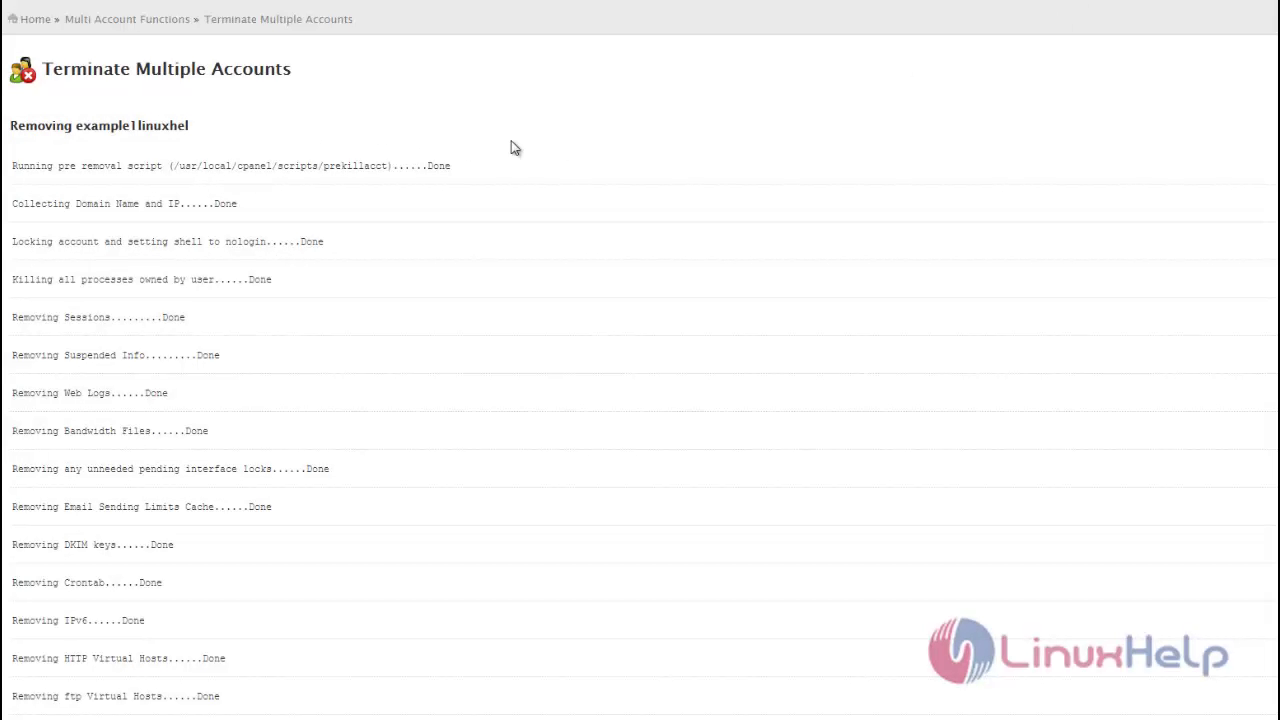
{"action": "scroll", "coordinate": [449, 165], "scroll_direction": "down", "scroll_amount": 4}
{"action": "scroll", "coordinate": [449, 165], "scroll_direction": "down", "scroll_amount": 4}
{"action": "scroll", "coordinate": [449, 165], "scroll_direction": "down", "scroll_amount": 4}
{"action": "scroll", "coordinate": [450, 170], "scroll_direction": "down", "scroll_amount": 4}
{"action": "scroll", "coordinate": [449, 173], "scroll_direction": "down", "scroll_amount": 5}
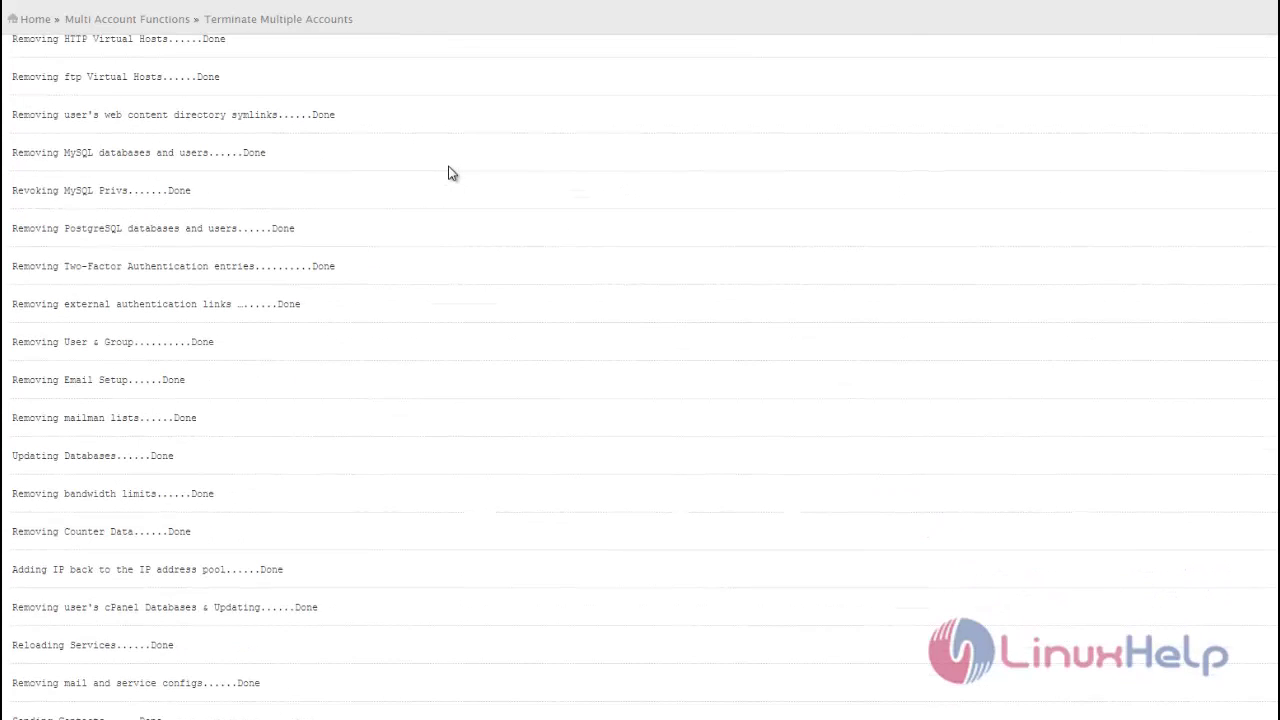